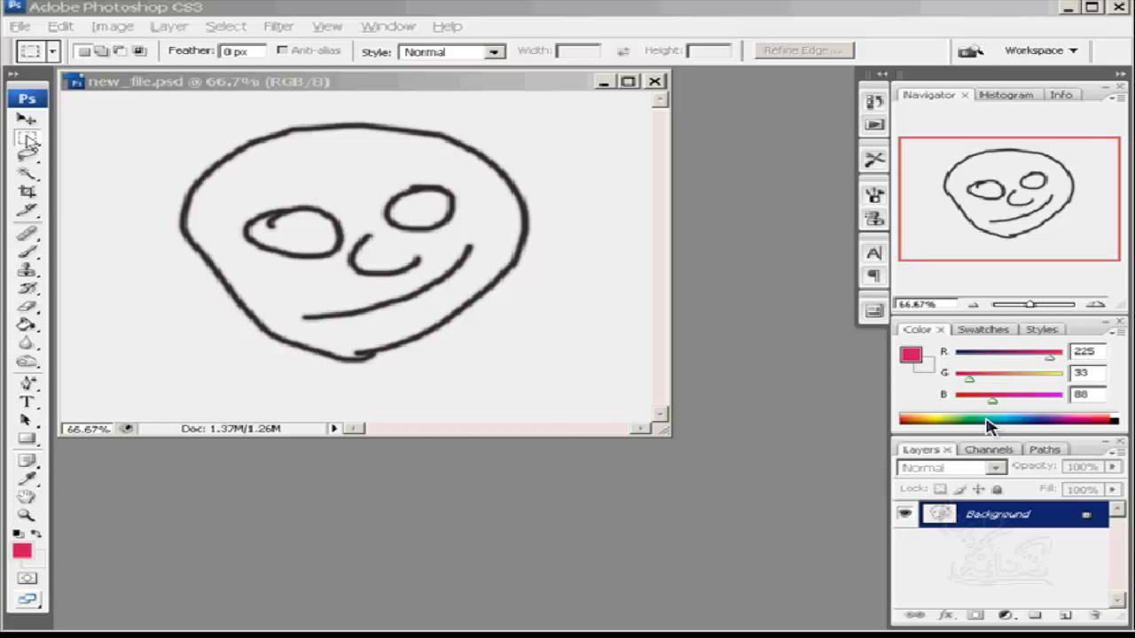
Step: Draw a rectangular selection covering the right half of the smiley face
left_click(27, 140)
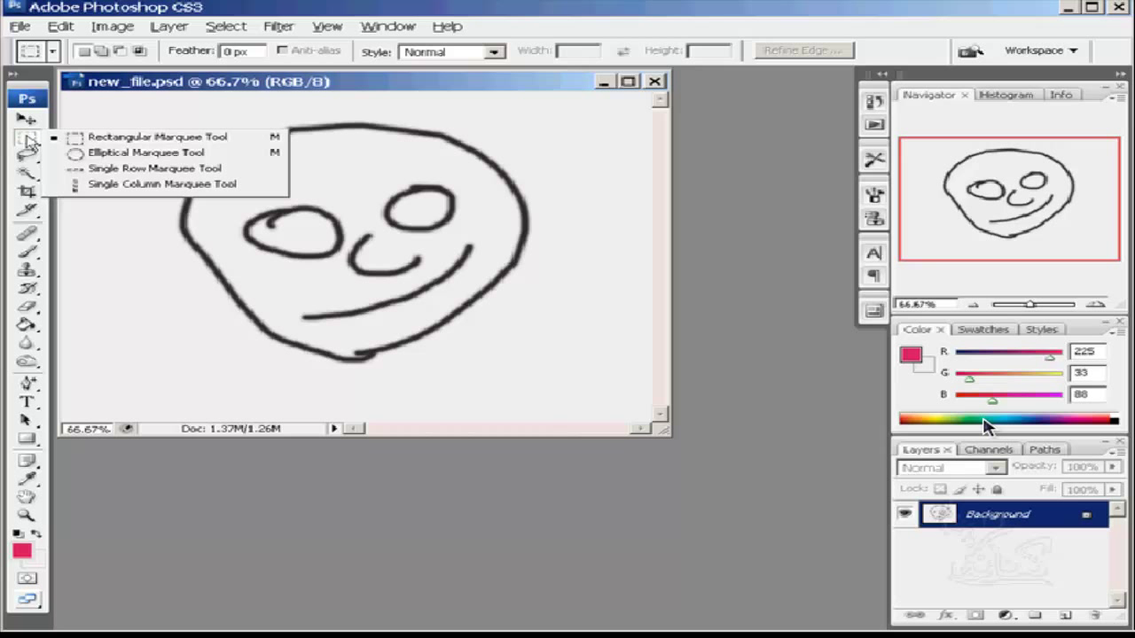
left_click(26, 140)
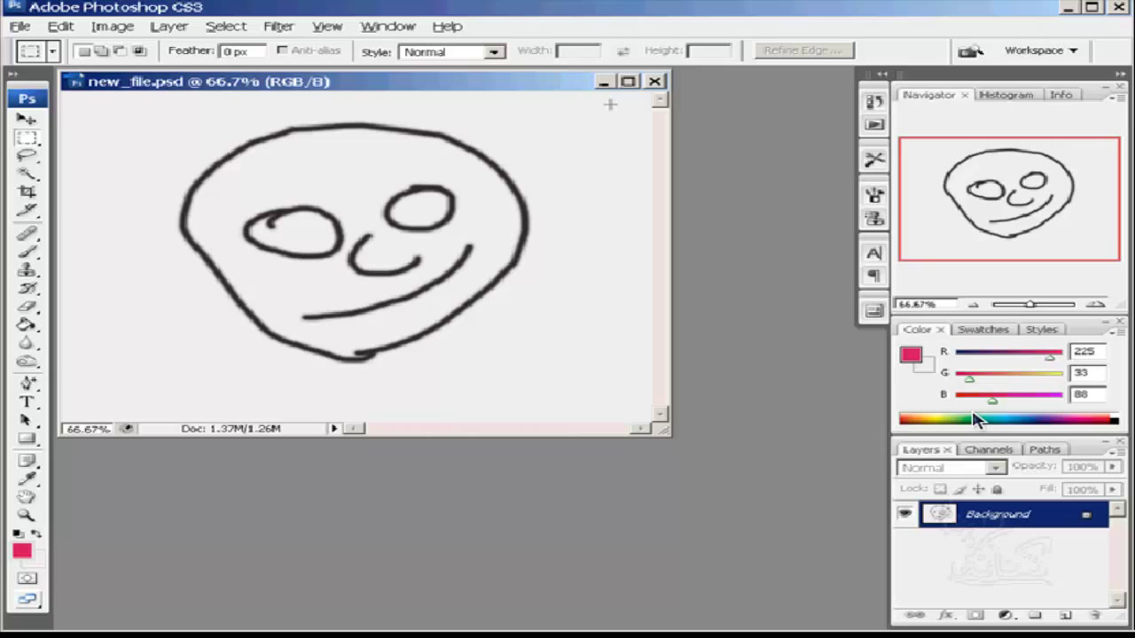
mouse_move(611, 104)
left_mouse_down()
mouse_move(517, 186)
mouse_move(345, 382)
left_mouse_up()
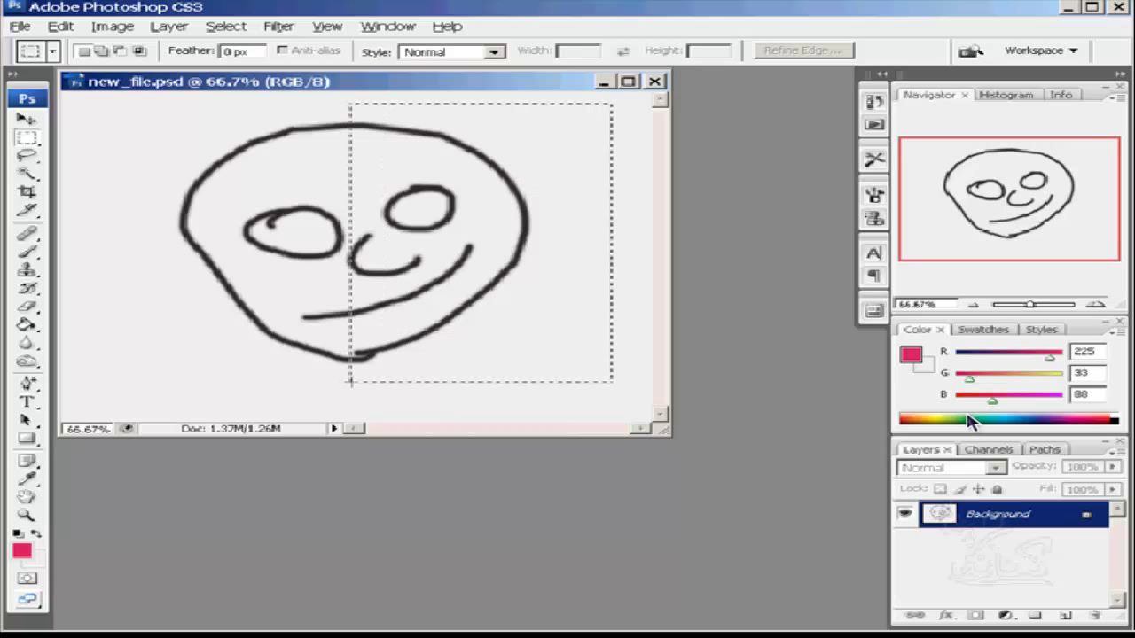
left_click_drag(346, 382, 346, 382)
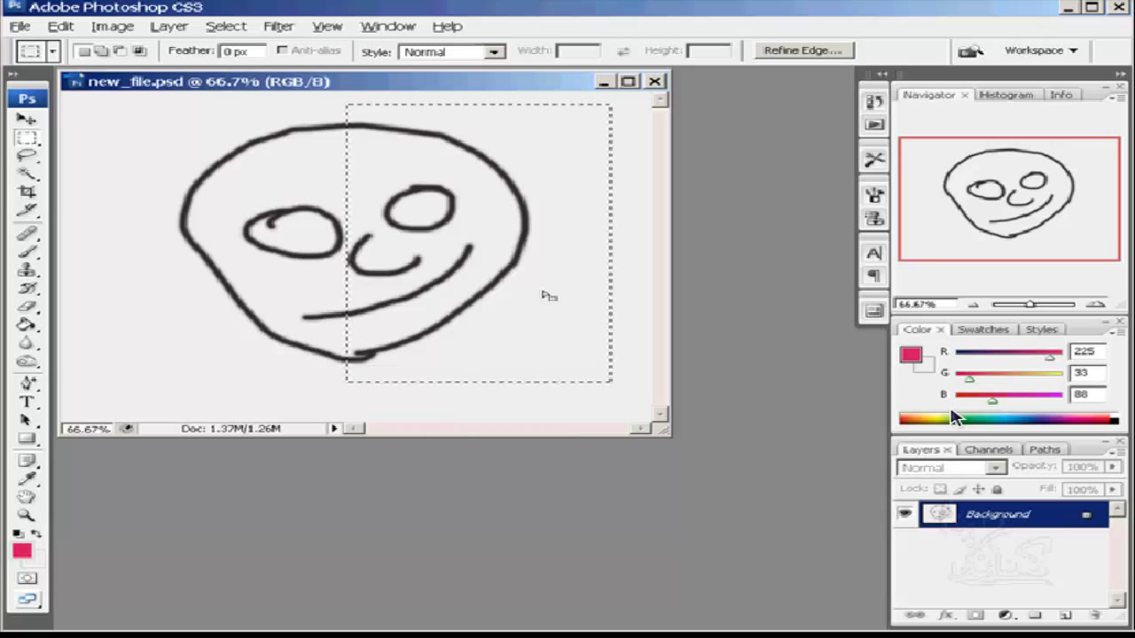
Step: Fill the selection with the pink foreground, then with white instead
key("alt+BackSpace")
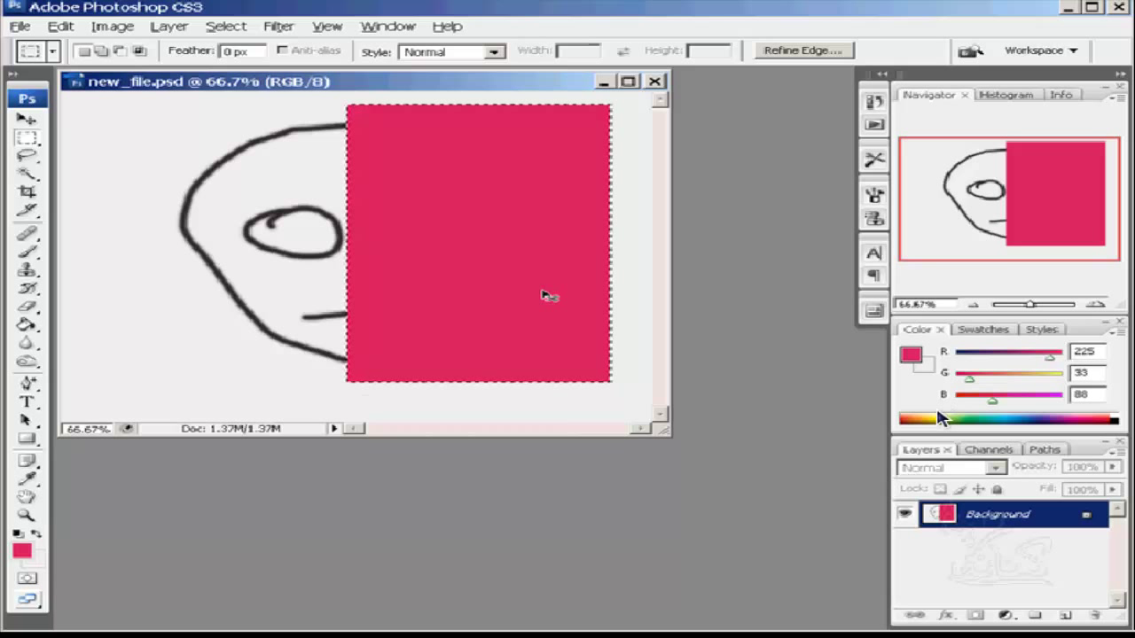
key("ctrl+z")
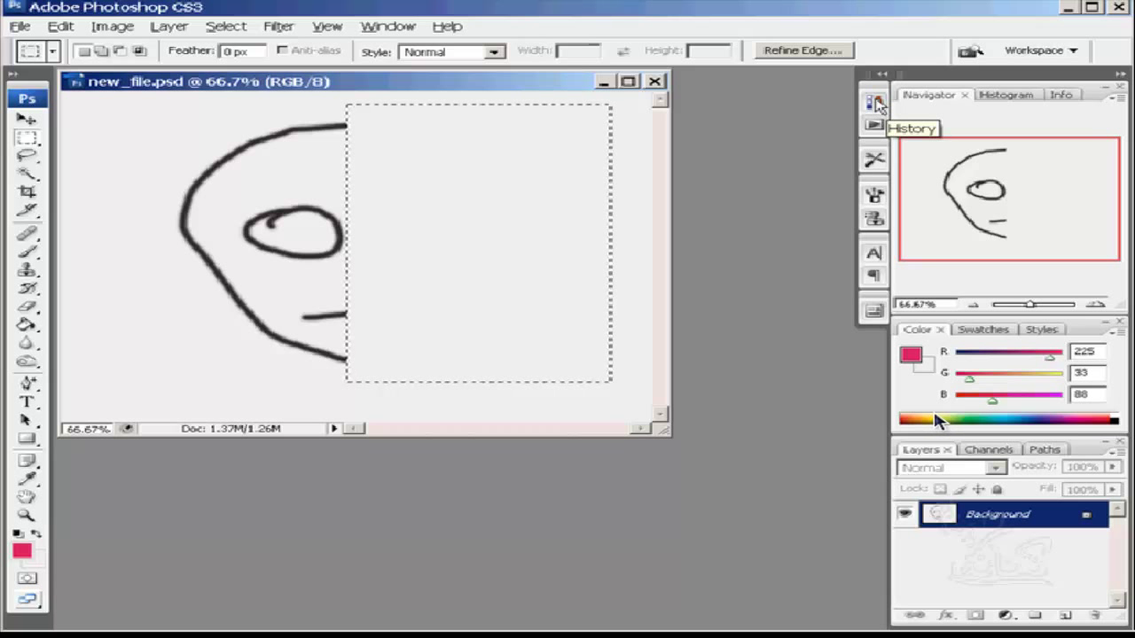
left_click(875, 103)
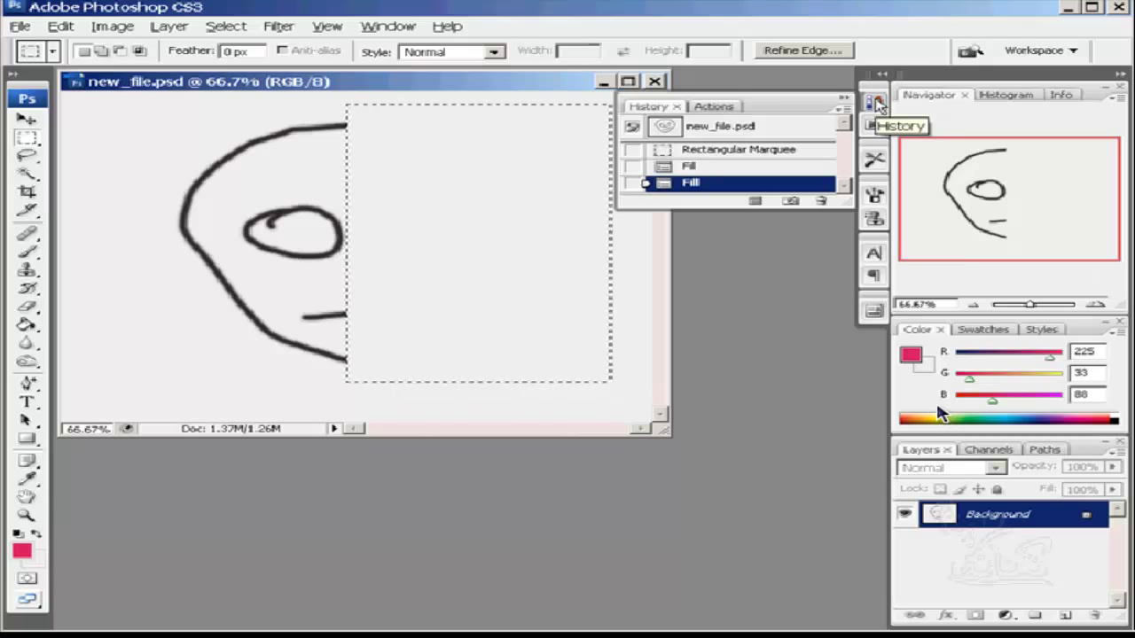
Step: Use History to step back past both Fills and the marquee to the new_file.psd snapshot
left_click_drag(849, 202, 826, 295)
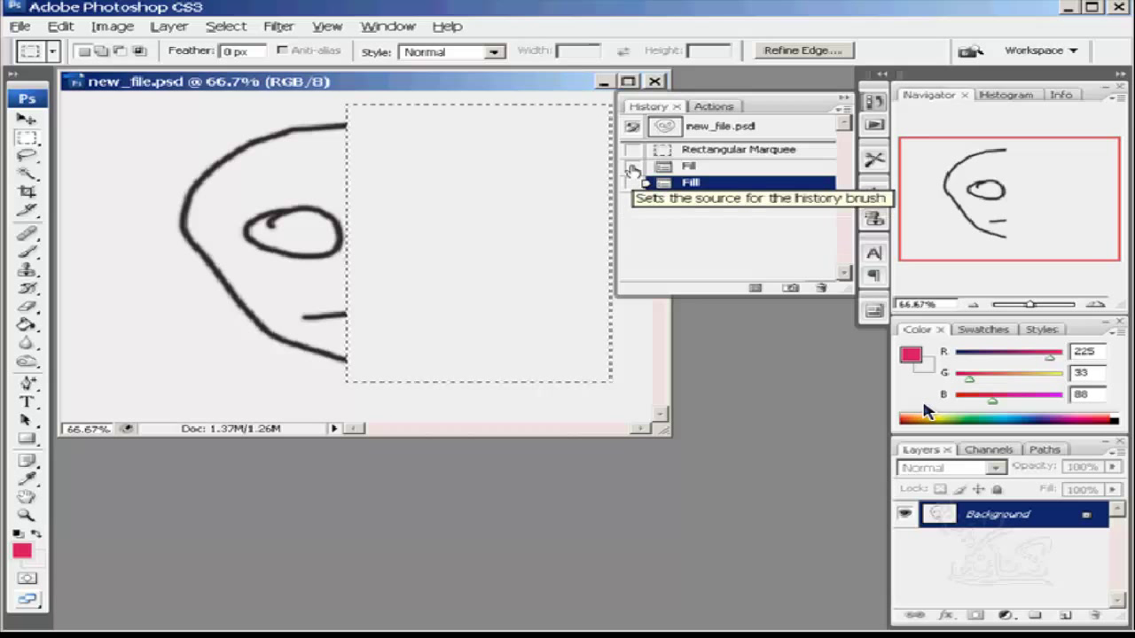
left_click(632, 168)
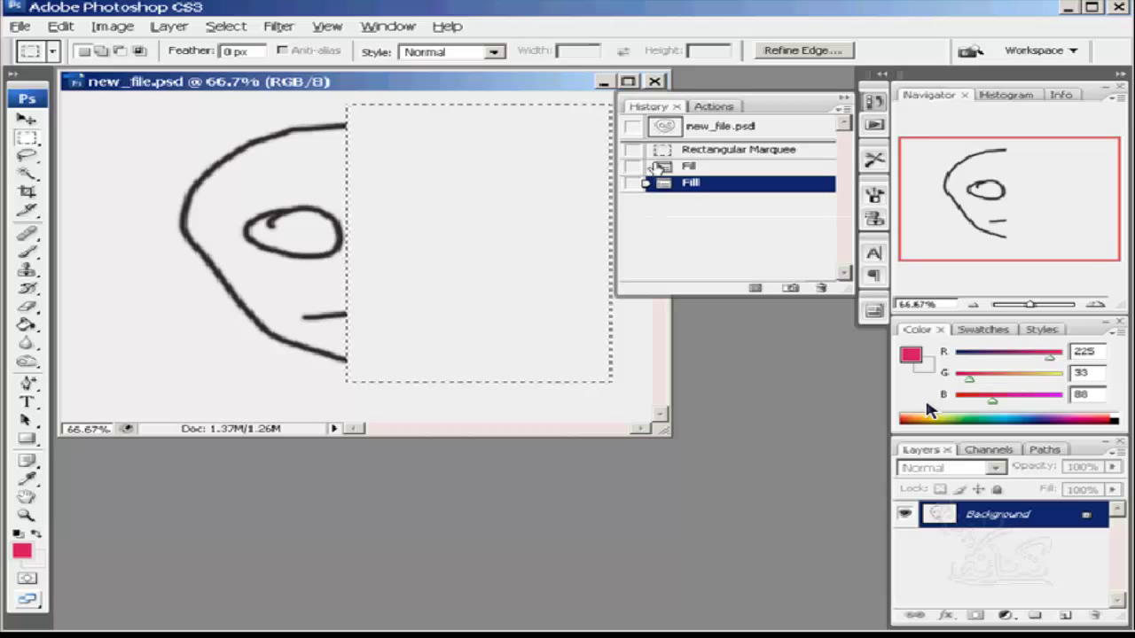
left_click(665, 167)
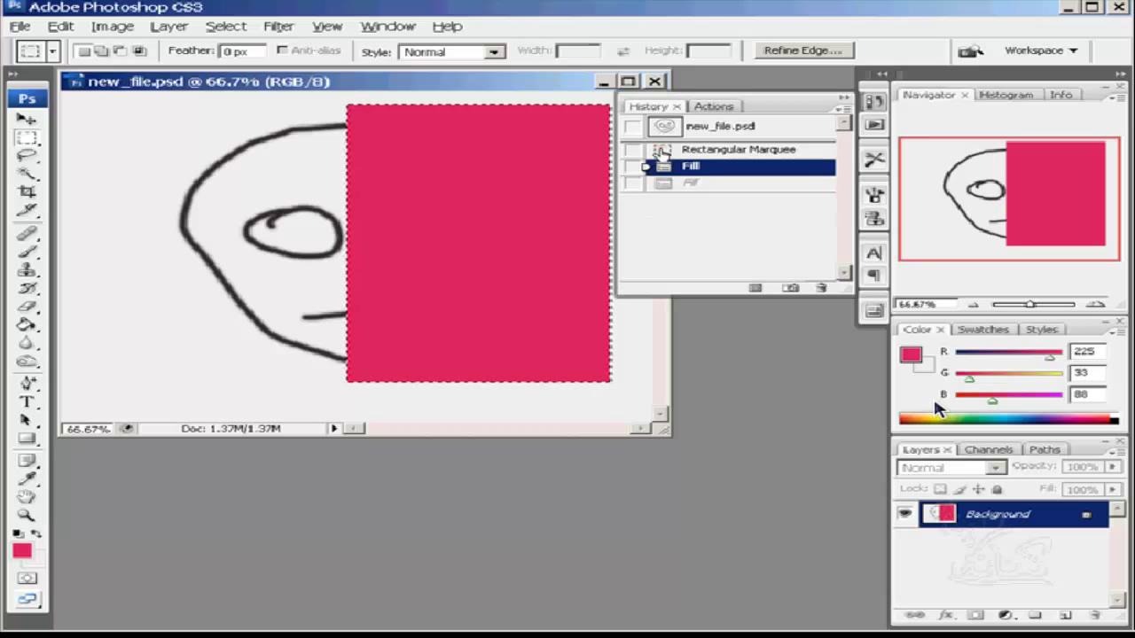
left_click(660, 151)
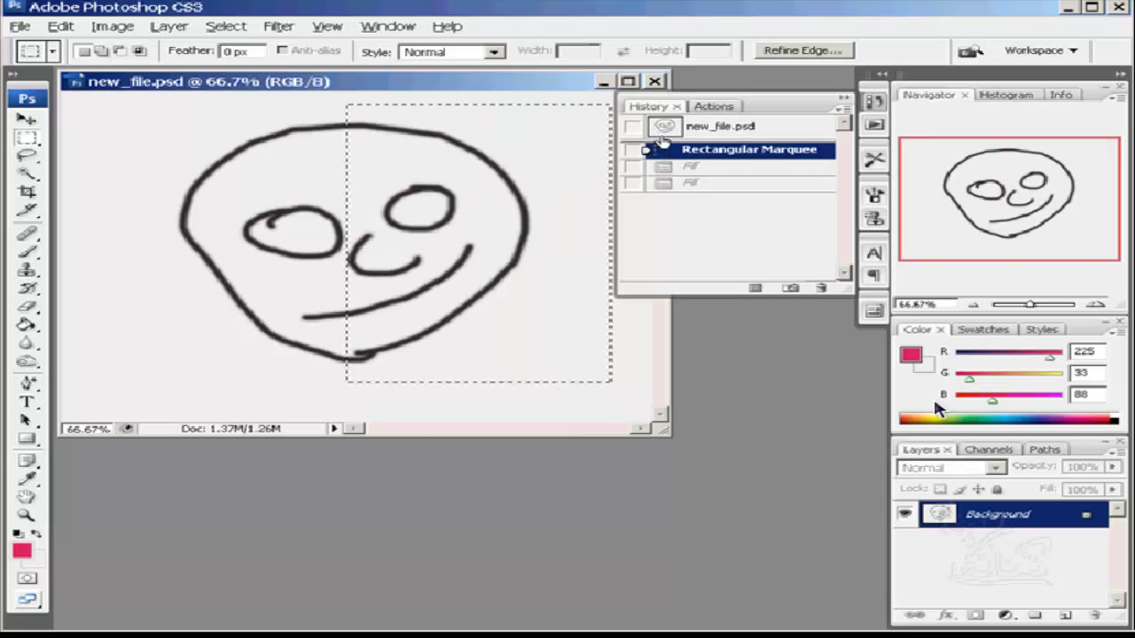
left_click(663, 127)
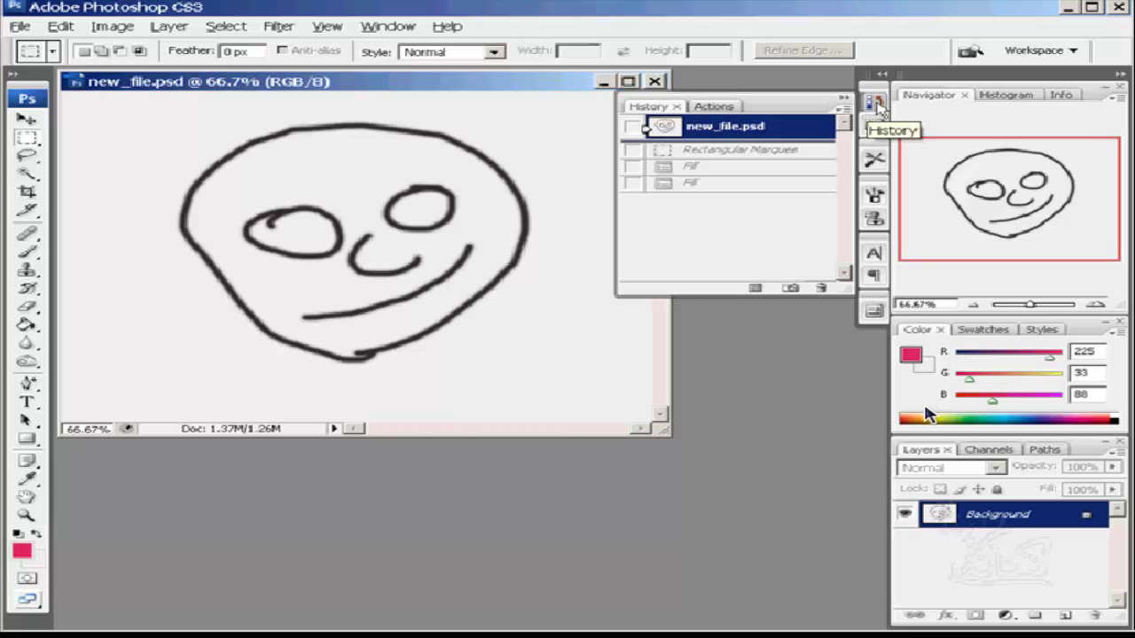
left_click(876, 104)
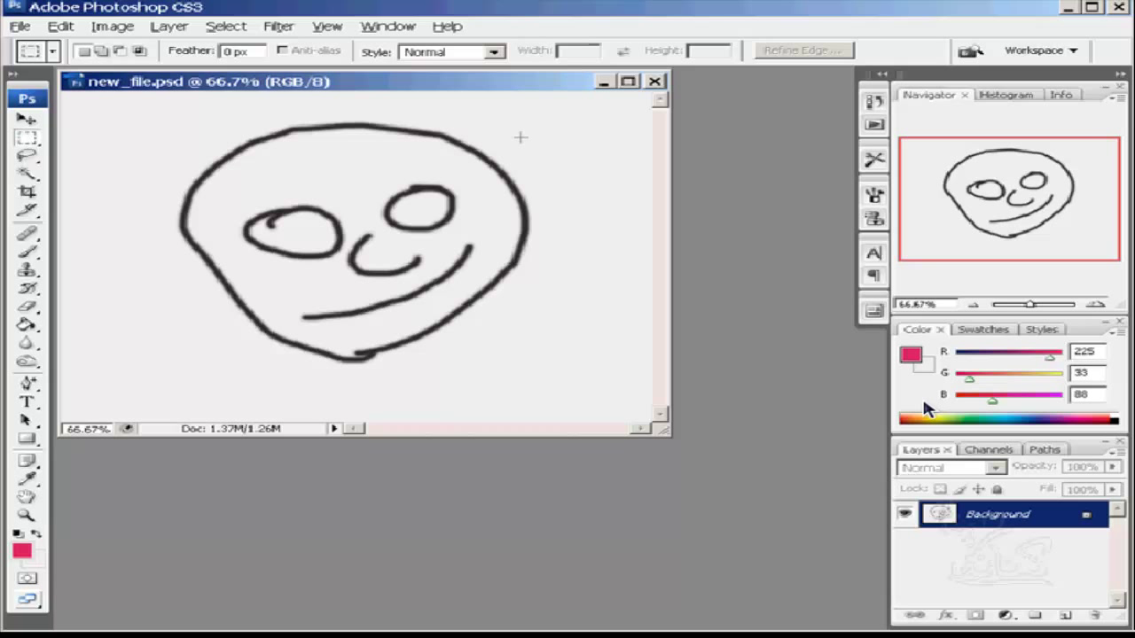
Step: Draw a small elliptical selection above the face's top-right edge
key("shift+m")
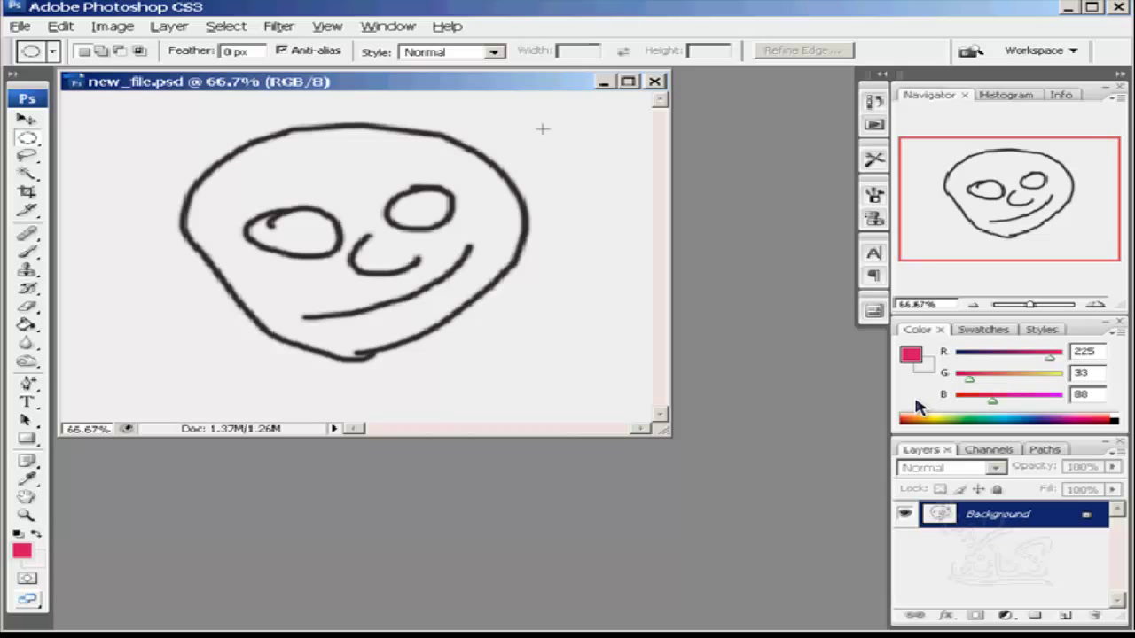
mouse_move(552, 106)
left_mouse_down()
mouse_move(376, 200)
mouse_move(94, 390)
mouse_move(541, 184)
mouse_move(99, 363)
mouse_move(131, 338)
mouse_move(528, 188)
mouse_move(152, 314)
mouse_move(203, 312)
mouse_move(364, 256)
mouse_move(131, 329)
mouse_move(466, 206)
mouse_move(144, 320)
left_mouse_up()
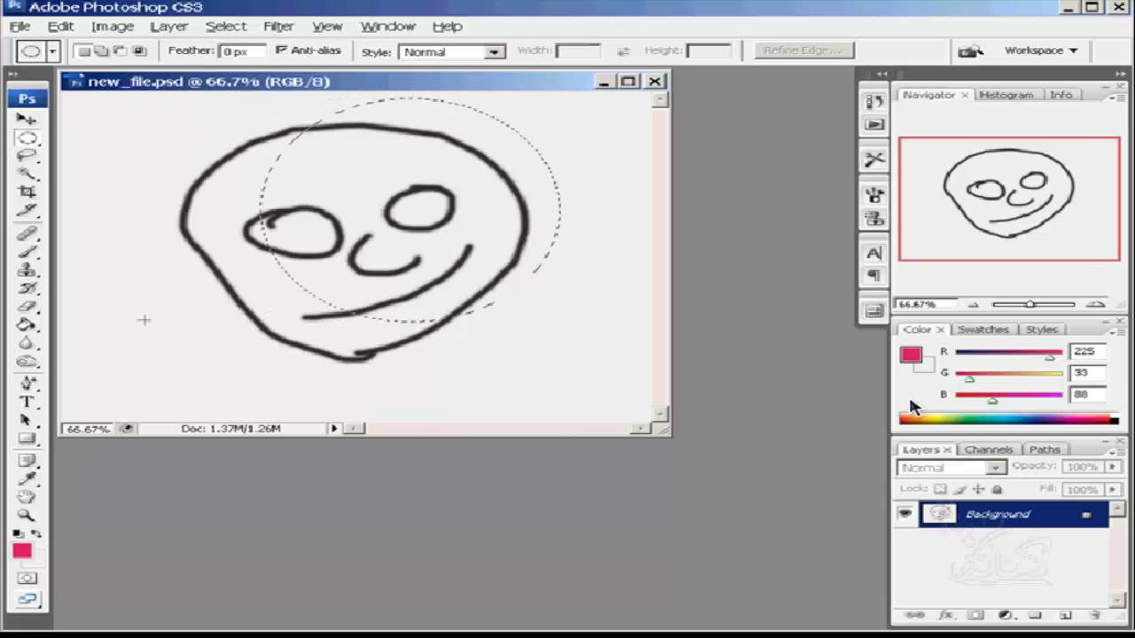
mouse_move(143, 319)
left_mouse_down()
mouse_move(438, 189)
mouse_move(123, 321)
mouse_move(494, 181)
left_mouse_up()
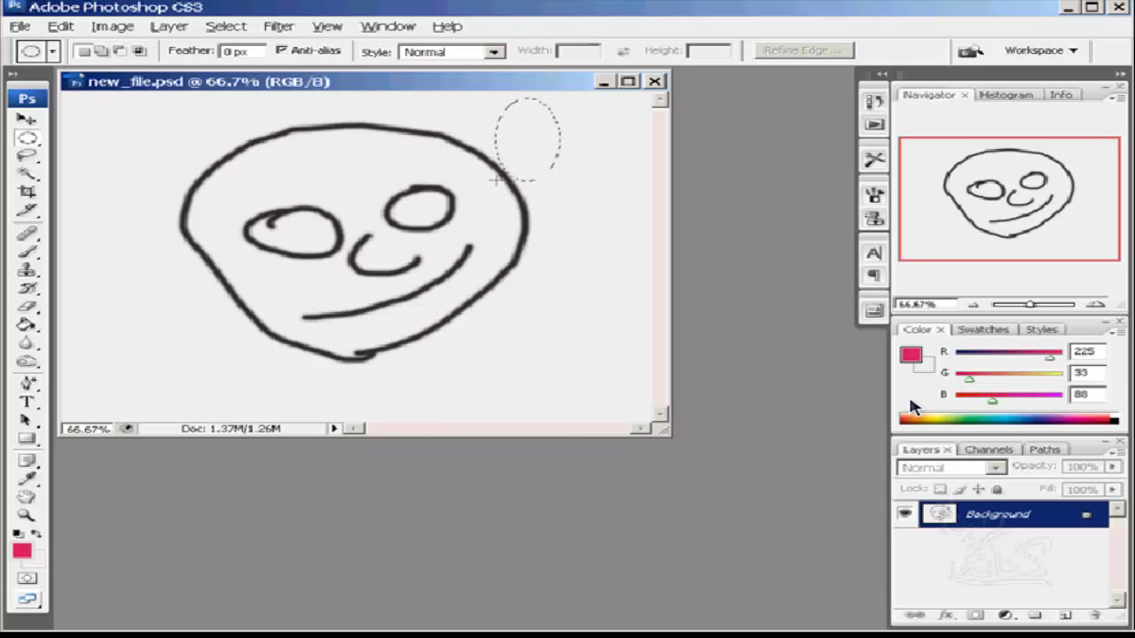
left_click(494, 180)
key("ctrl+z")
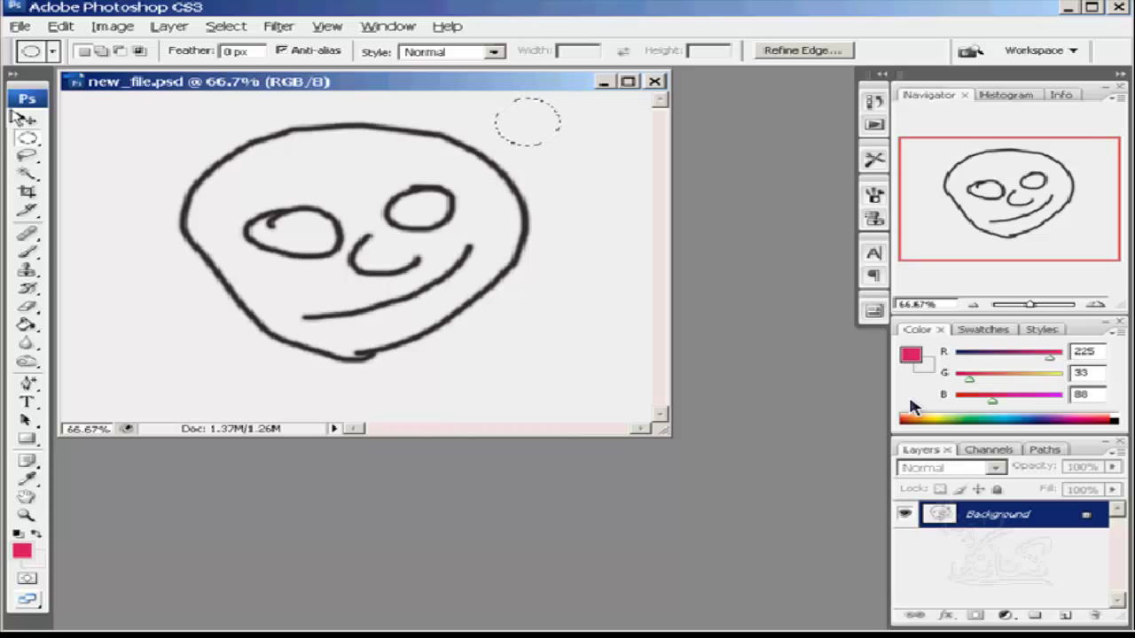
left_click_drag(26, 139, 92, 138)
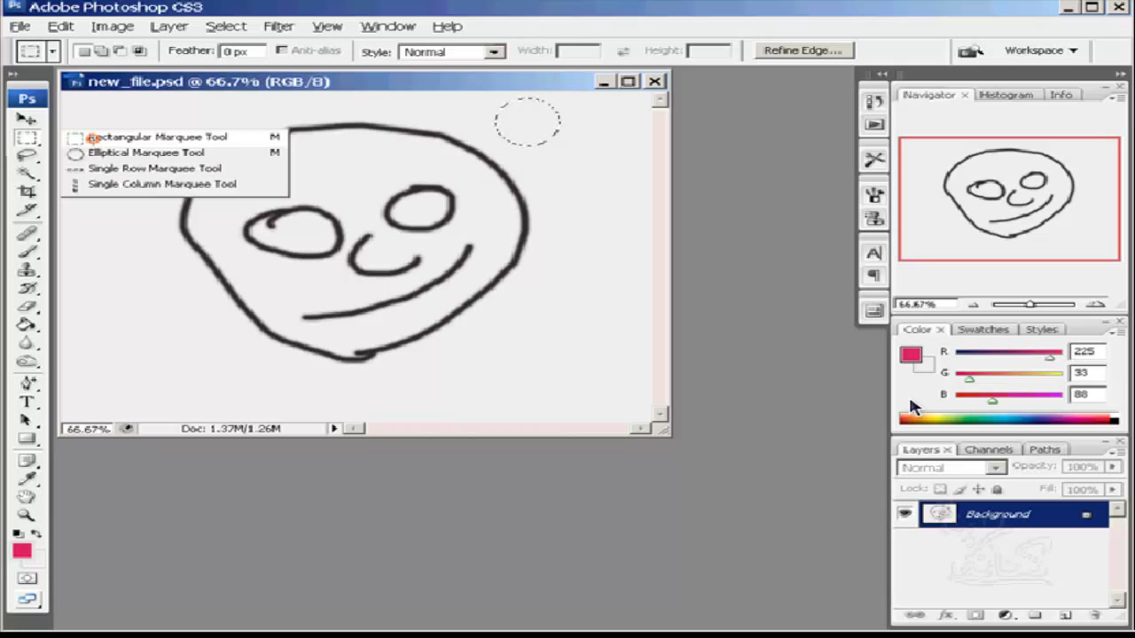
key("shift")
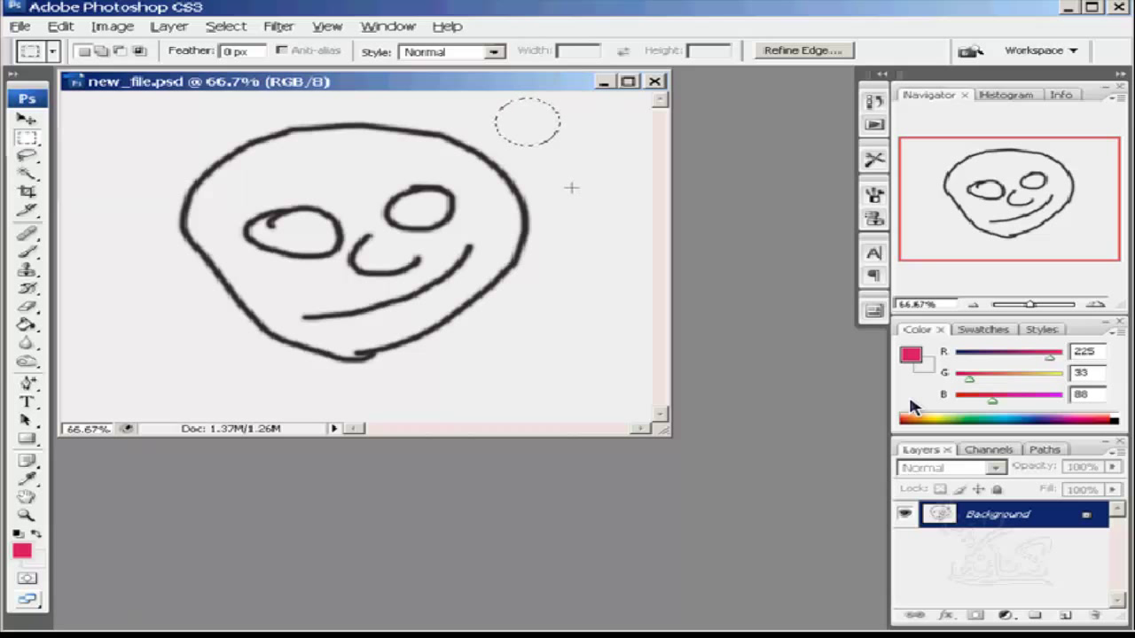
key("shift")
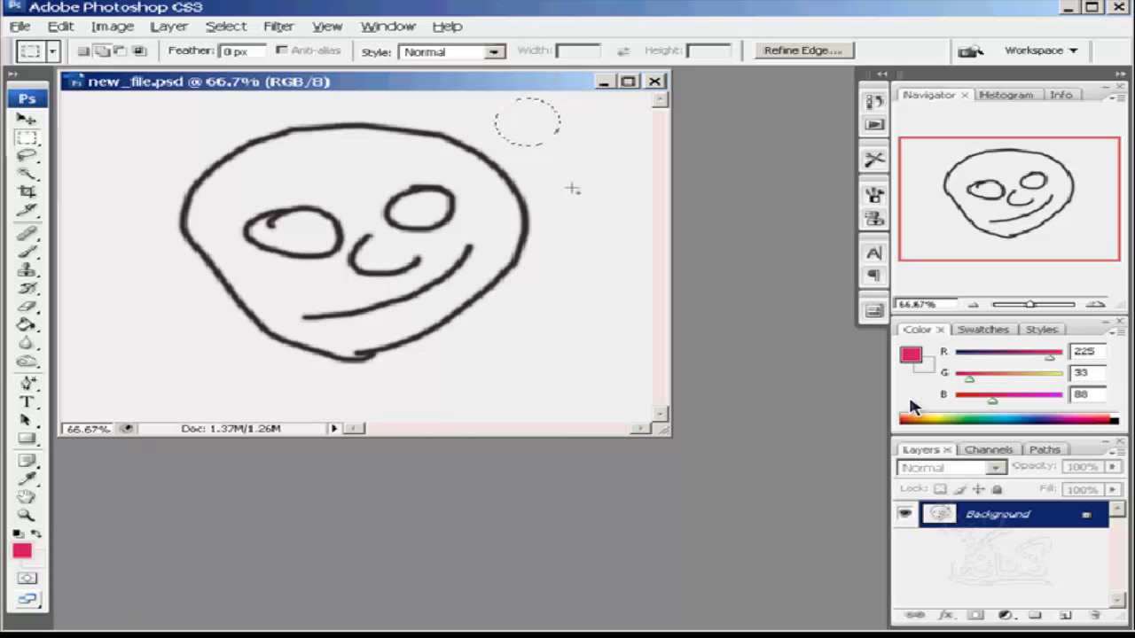
left_click(577, 155)
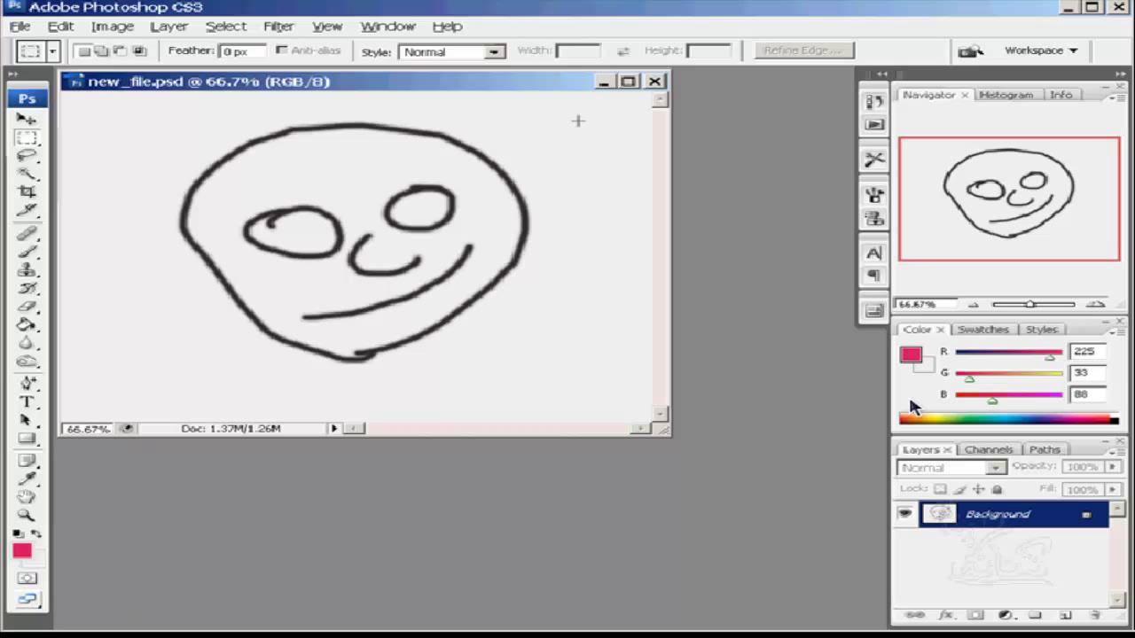
left_click(571, 122)
left_click_drag(572, 122, 401, 252)
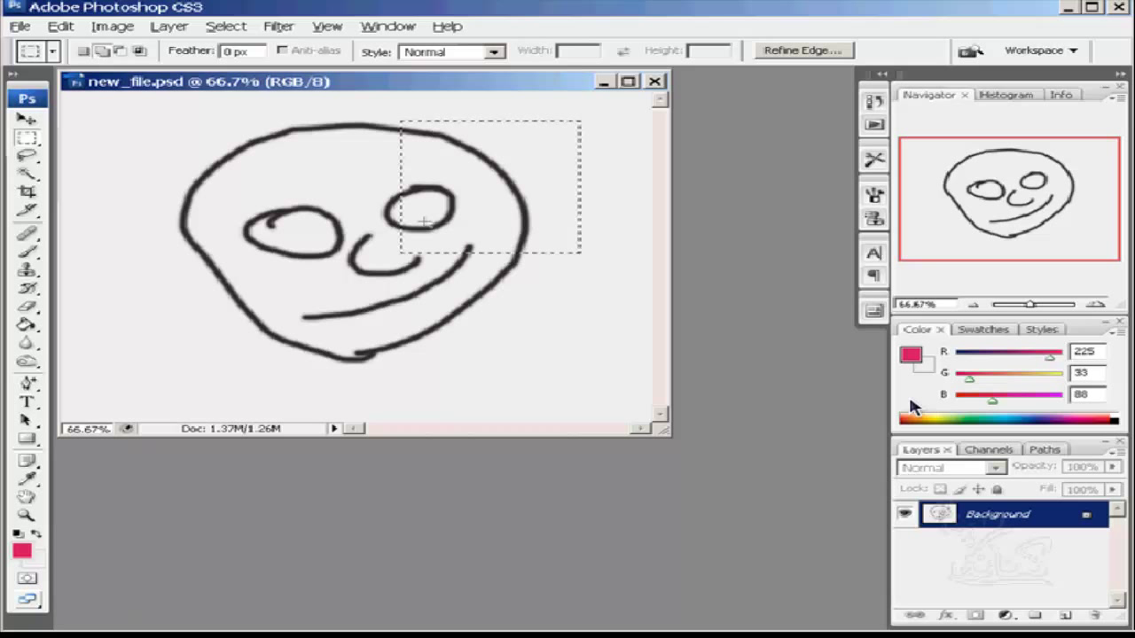
left_click(624, 110)
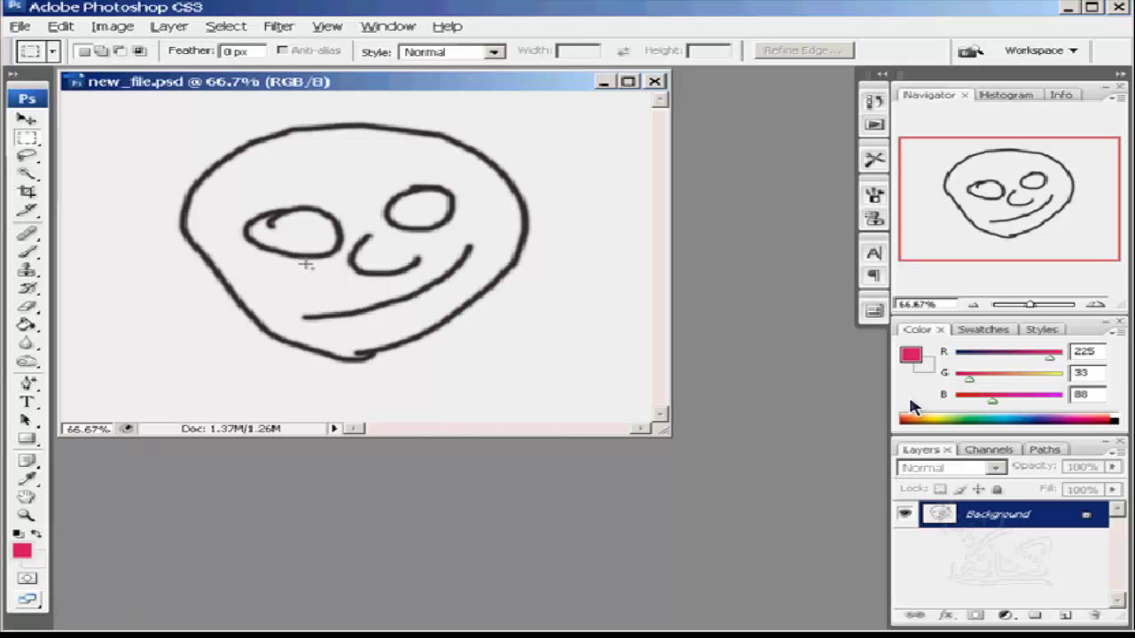
key("ctrl+z")
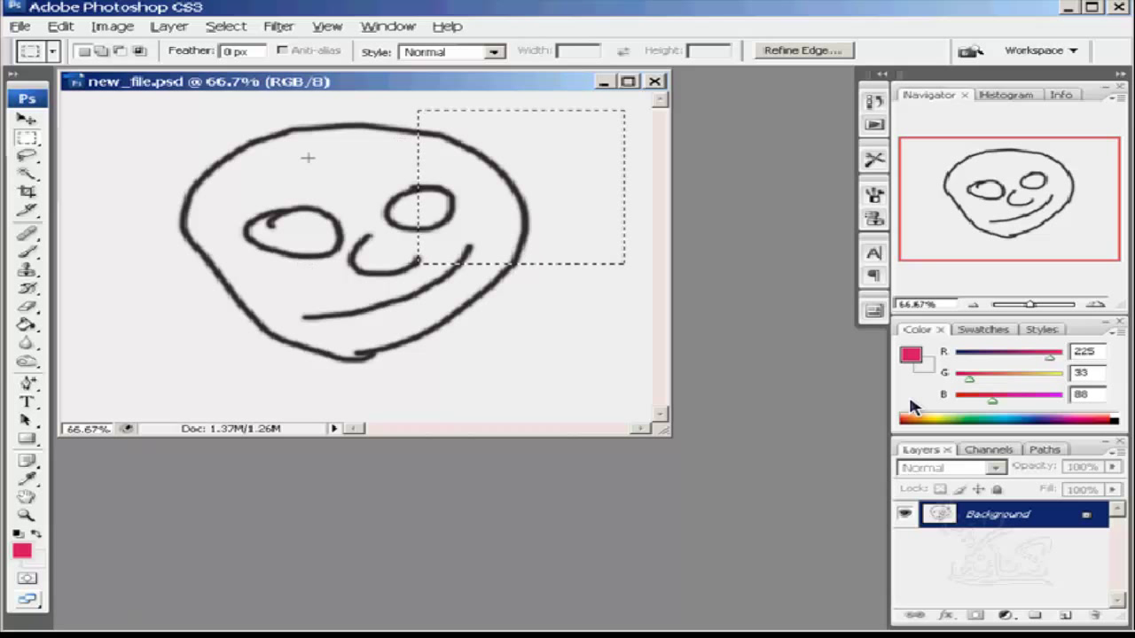
key("ctrl+d")
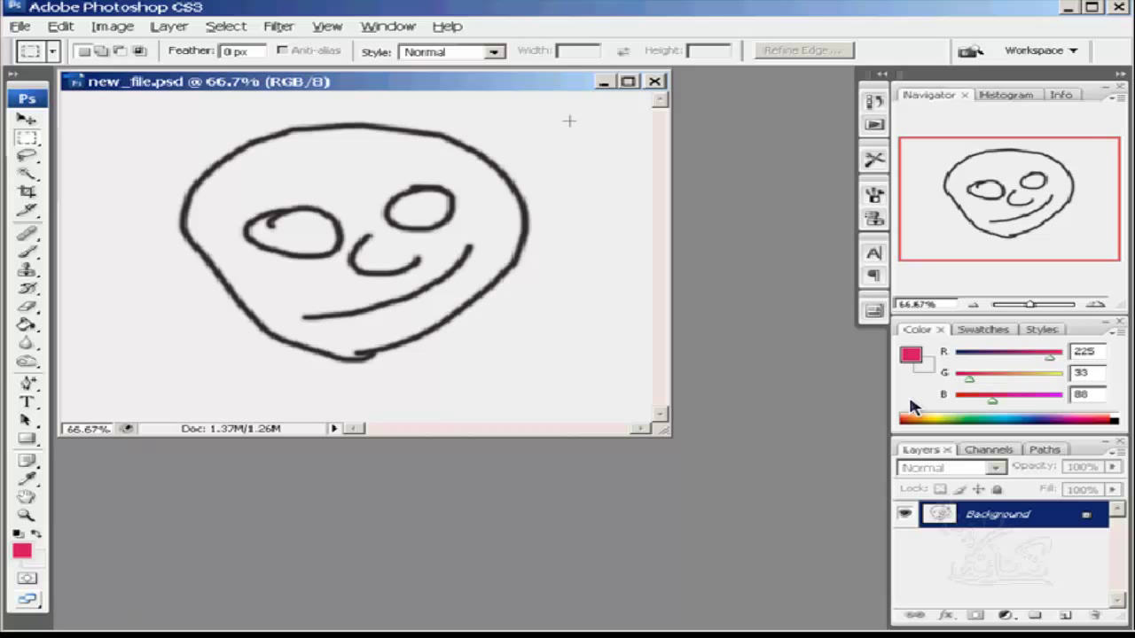
Step: Select a tall rectangle over the face's right half and add three rectangles above and right
mouse_move(570, 108)
left_mouse_down()
mouse_move(480, 166)
mouse_move(346, 381)
left_mouse_up()
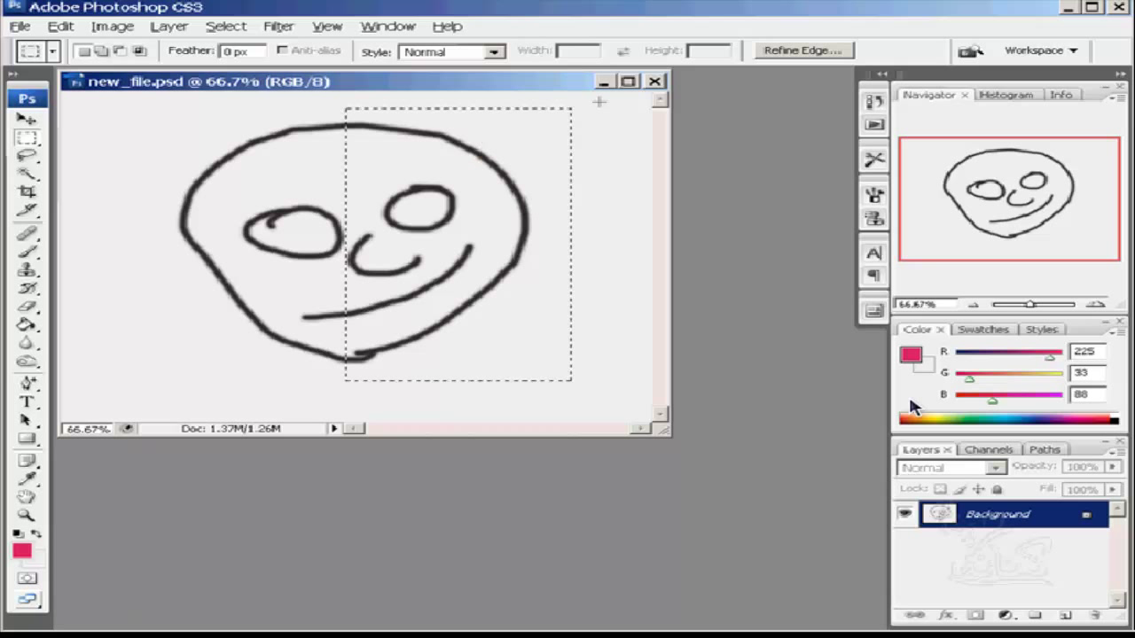
key("shift")
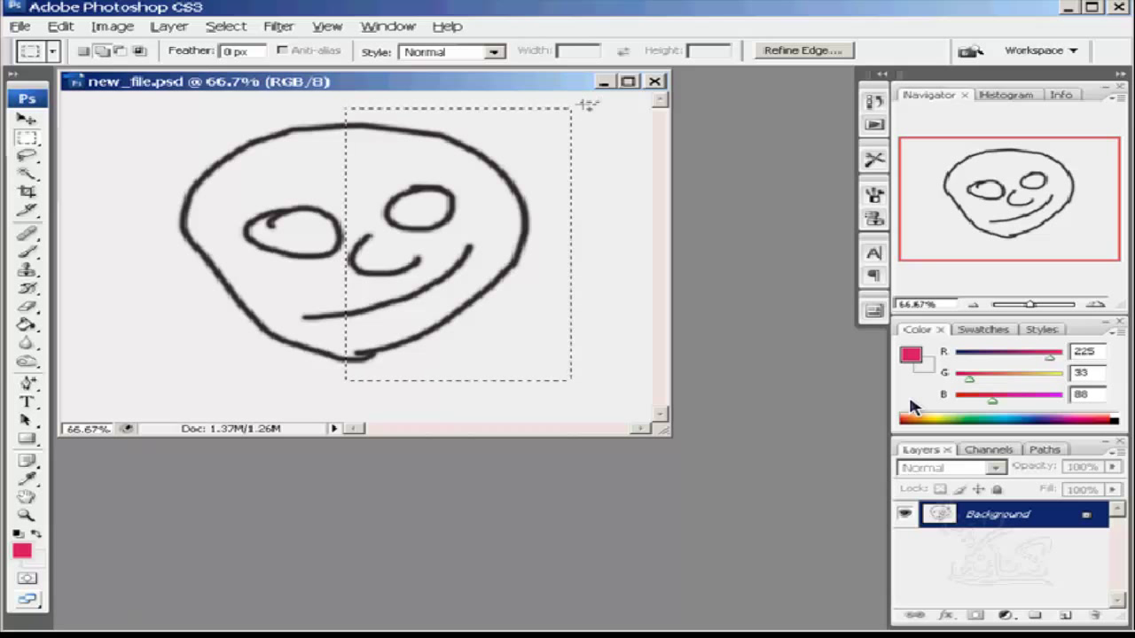
left_click_drag(601, 102, 413, 183)
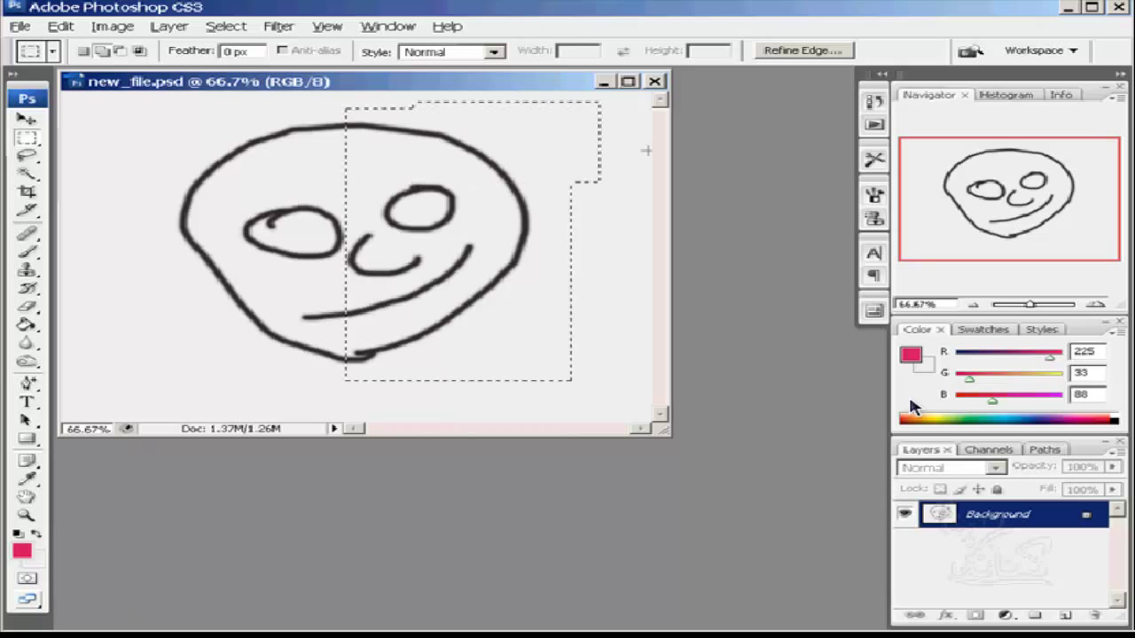
left_click_drag(645, 147, 495, 221)
mouse_move(304, 99)
left_mouse_down()
mouse_move(371, 131)
mouse_move(463, 139)
left_mouse_up()
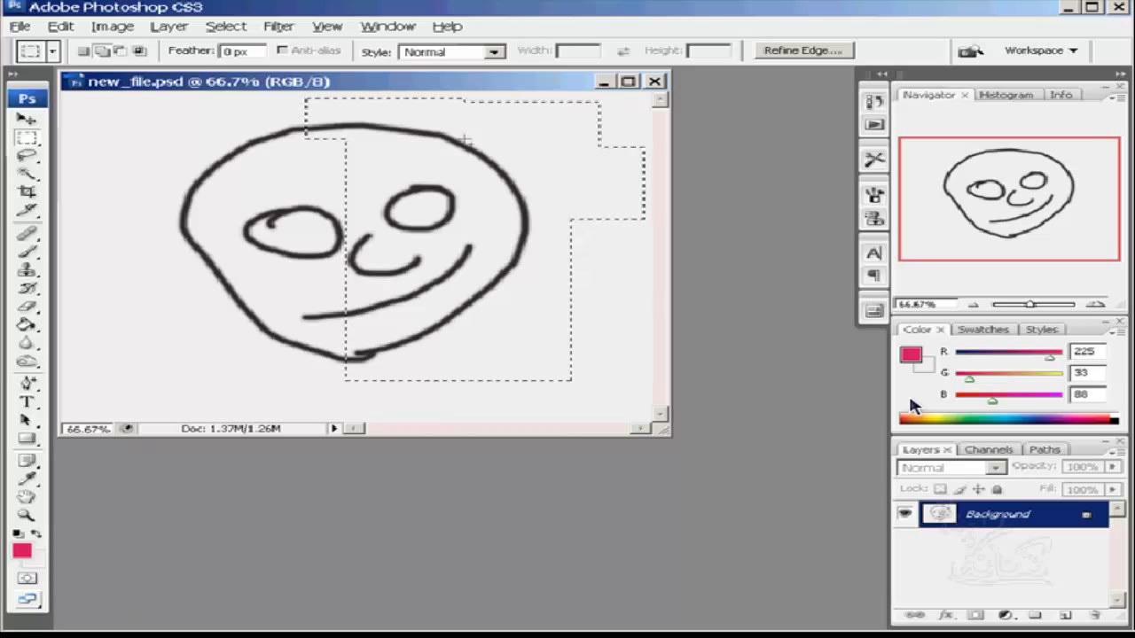
Step: Subtract four rectangles, including a band below the mouth and a tall narrow strip
key("alt")
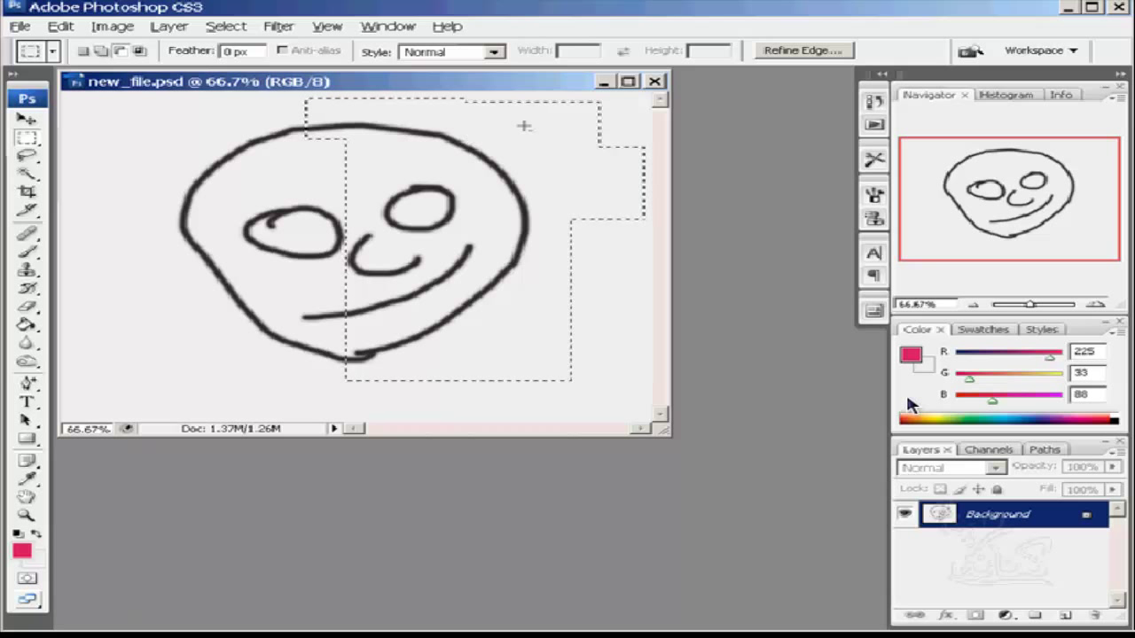
left_click_drag(524, 126, 300, 188)
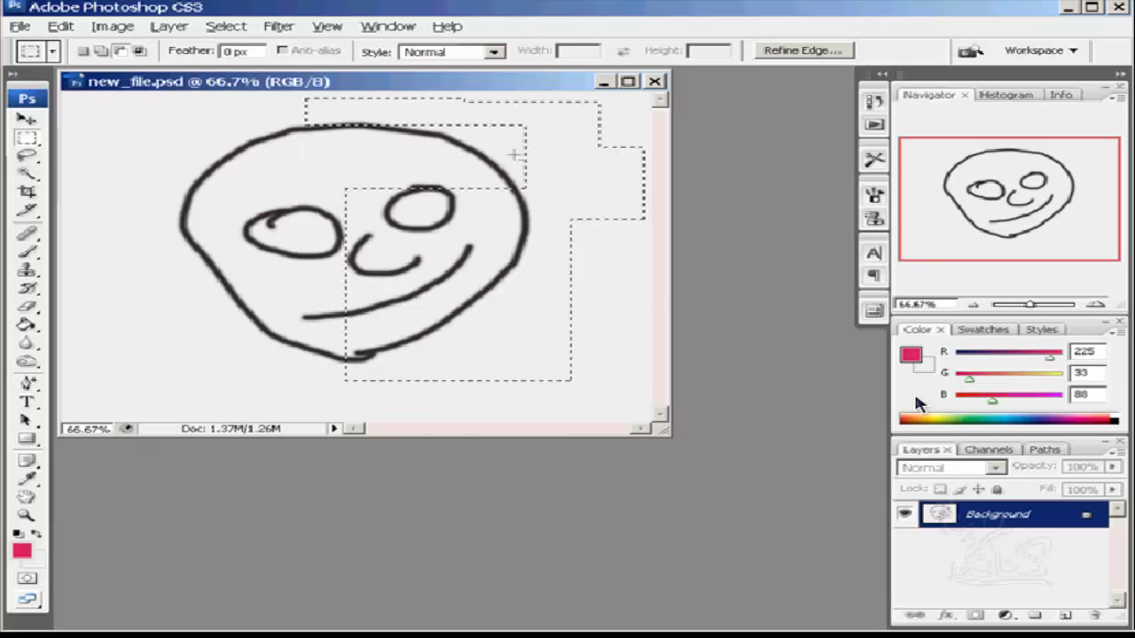
mouse_move(513, 156)
left_mouse_down()
mouse_move(611, 115)
mouse_move(560, 123)
mouse_move(573, 115)
left_mouse_up()
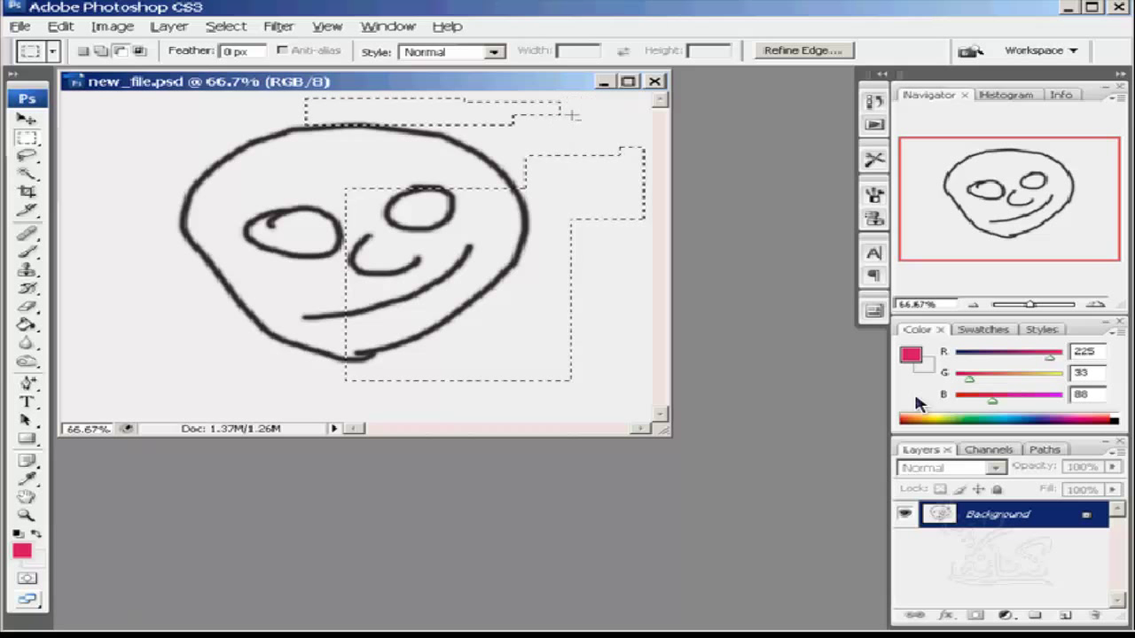
left_click_drag(606, 251, 320, 314)
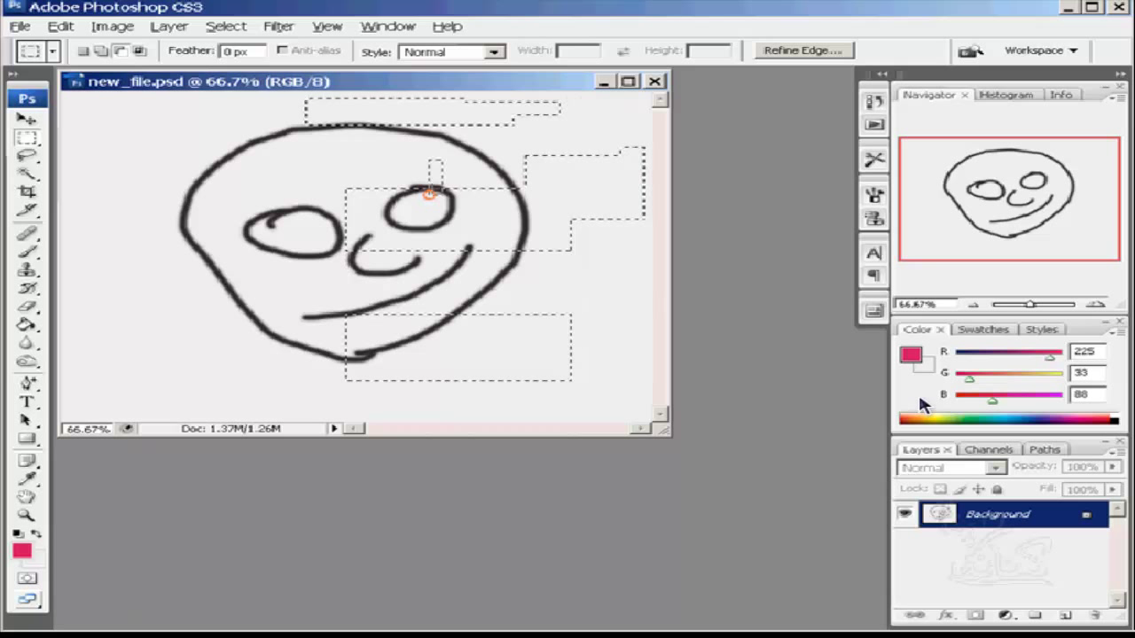
left_click_drag(443, 161, 386, 396)
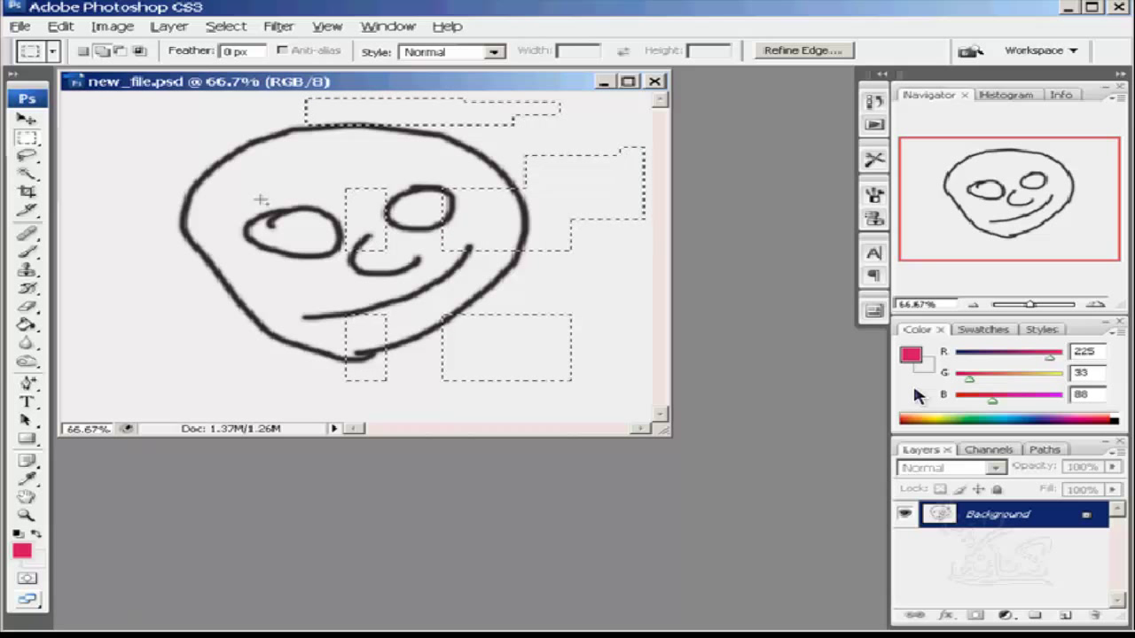
key("shift+m")
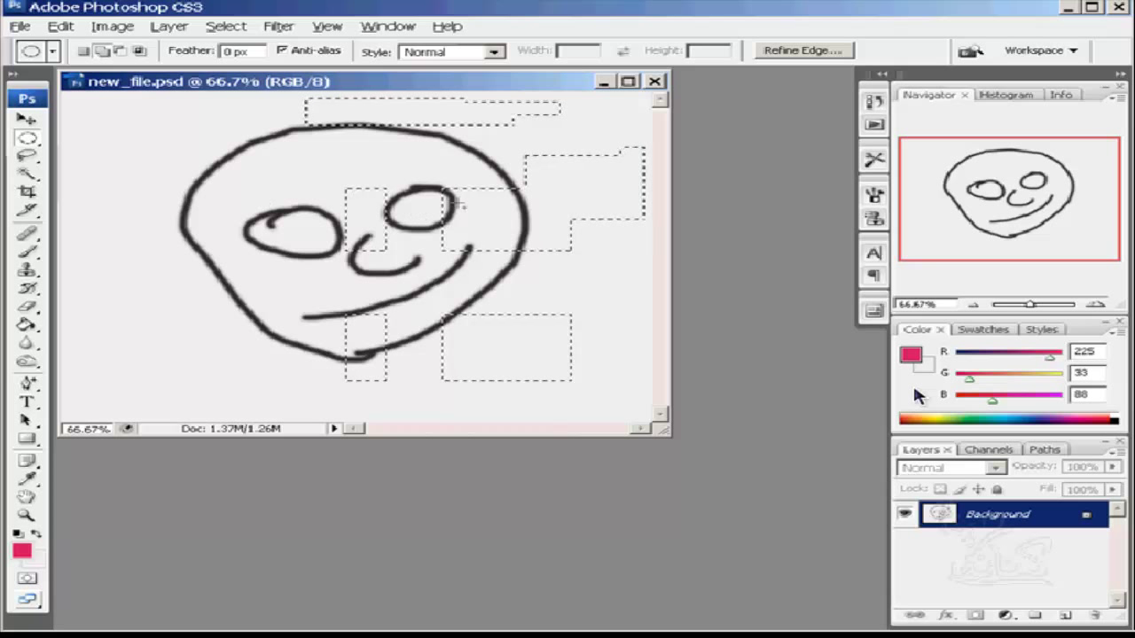
Step: Combine ovals around the right eye and upper right, undoing the final large oval
mouse_move(458, 204)
left_mouse_down()
mouse_move(361, 241)
mouse_move(384, 241)
left_mouse_up()
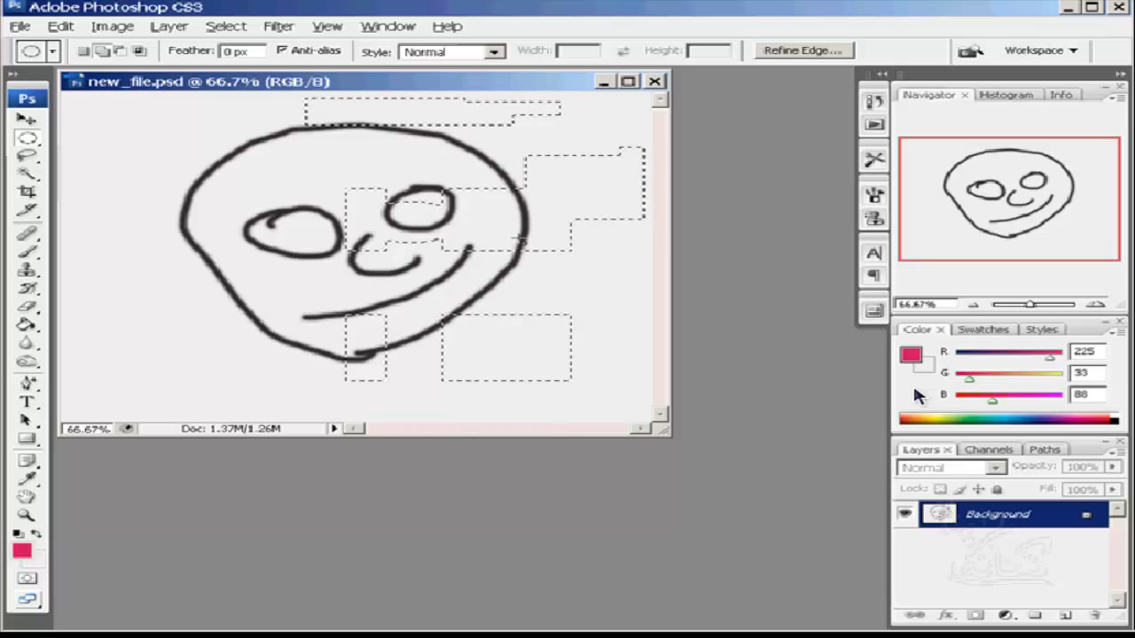
mouse_move(498, 116)
left_mouse_down()
mouse_move(429, 203)
mouse_move(404, 209)
left_mouse_up()
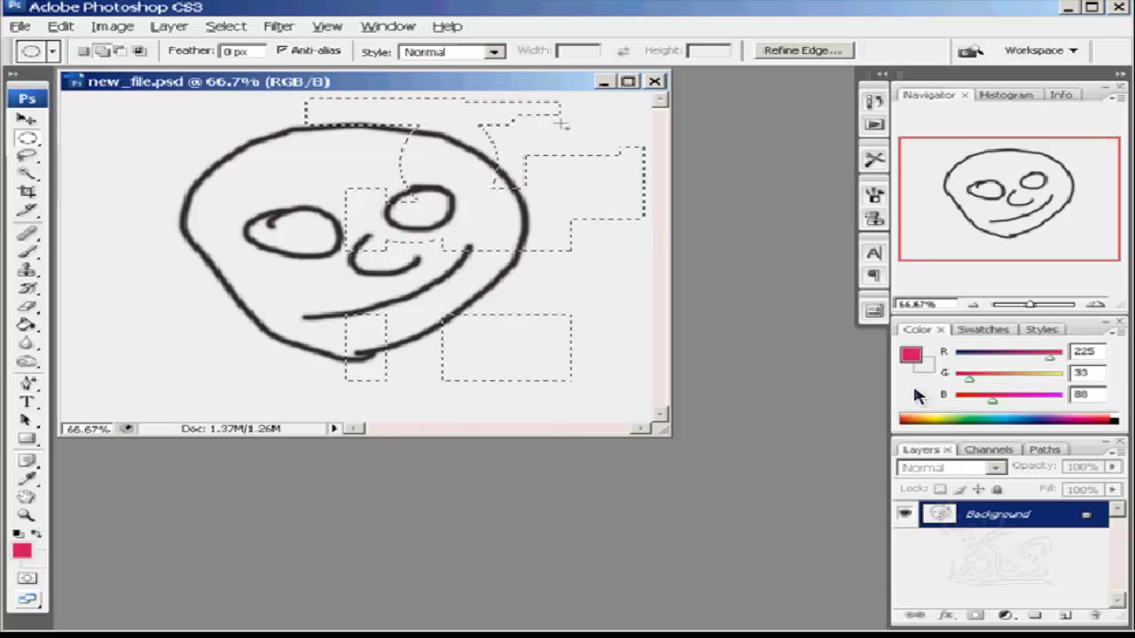
mouse_move(592, 105)
left_mouse_down()
mouse_move(542, 171)
mouse_move(523, 162)
left_mouse_up()
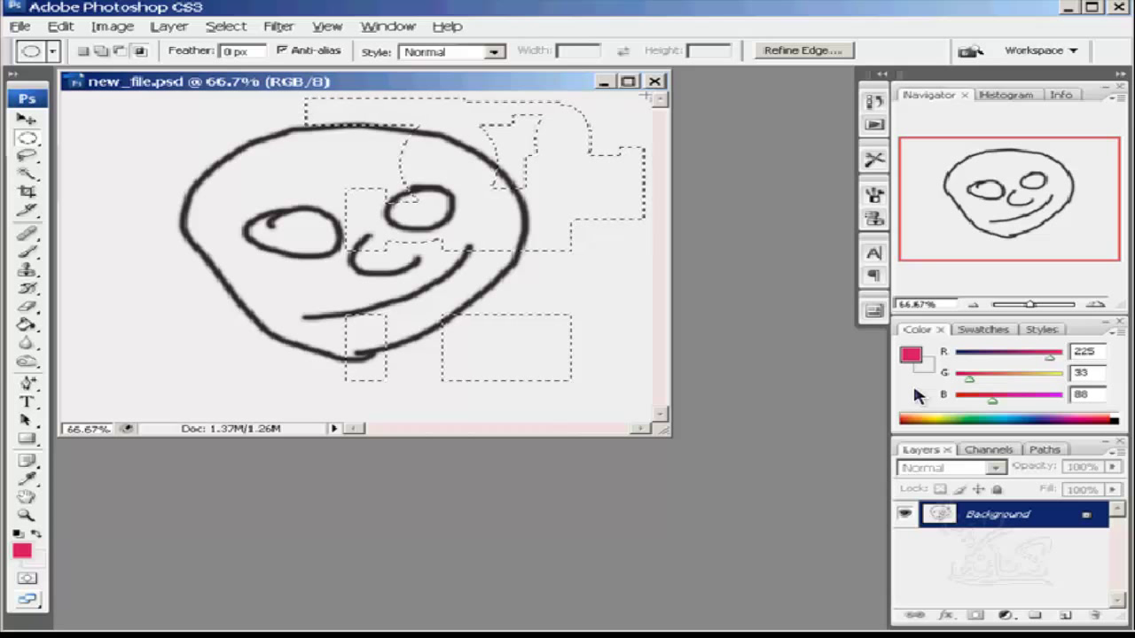
mouse_move(645, 95)
left_mouse_down()
mouse_move(439, 220)
mouse_move(227, 387)
mouse_move(324, 404)
left_mouse_up()
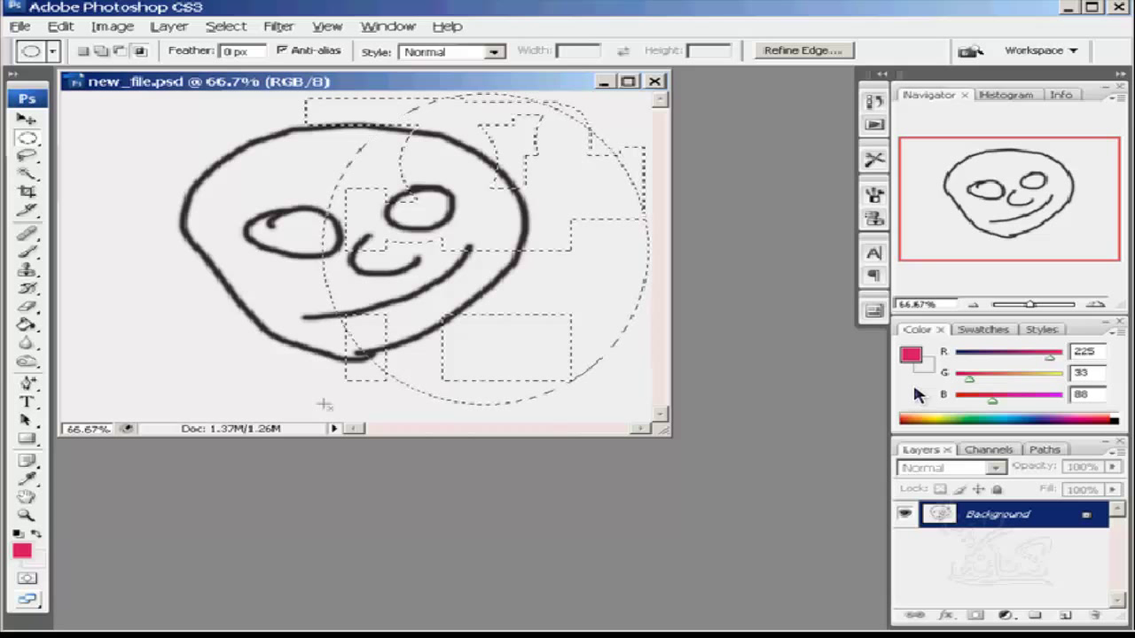
key("ctrl+z")
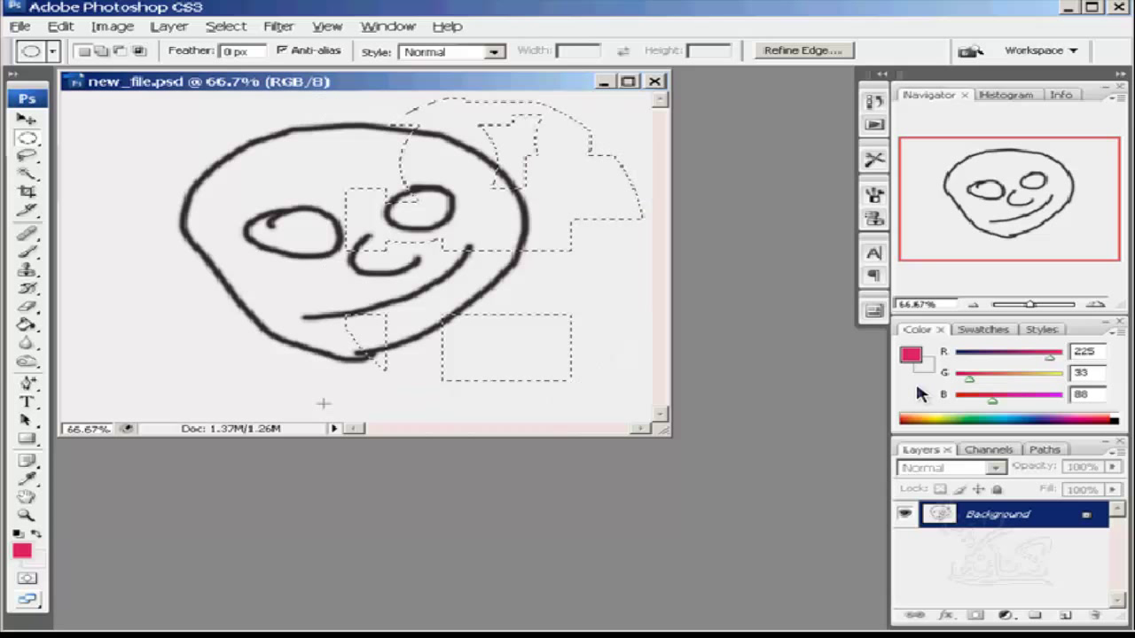